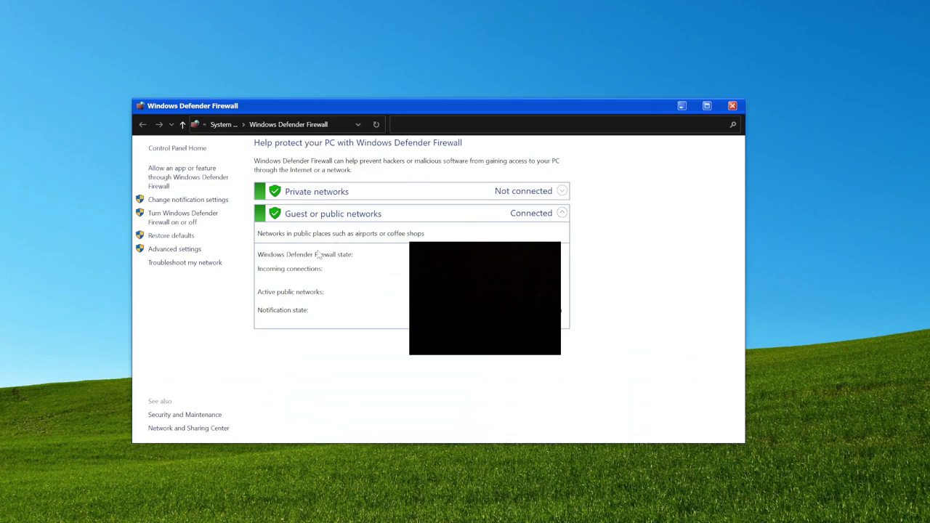
Start a new custom inbound rule in the firewall's advanced settings and apply it to a specific program path
{"action": "left_click", "coordinate": [175, 249]}
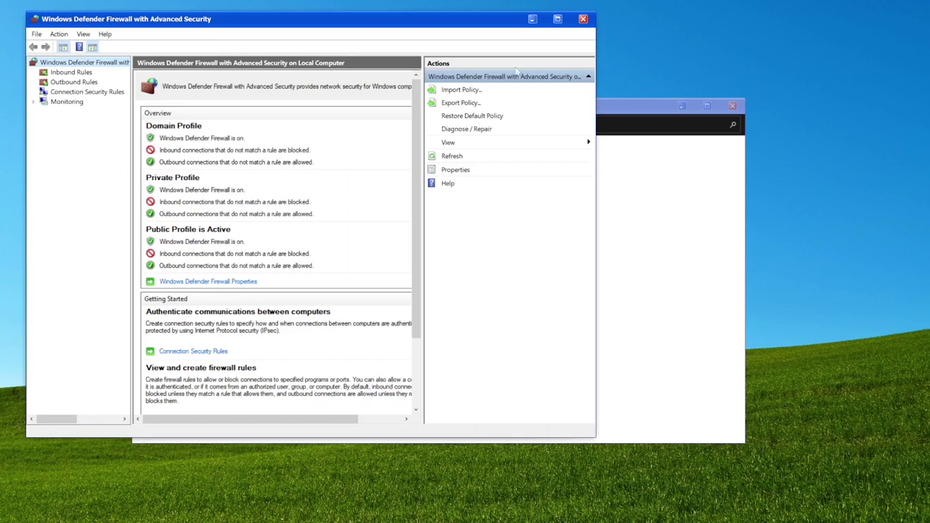
{"action": "left_click", "coordinate": [82, 72]}
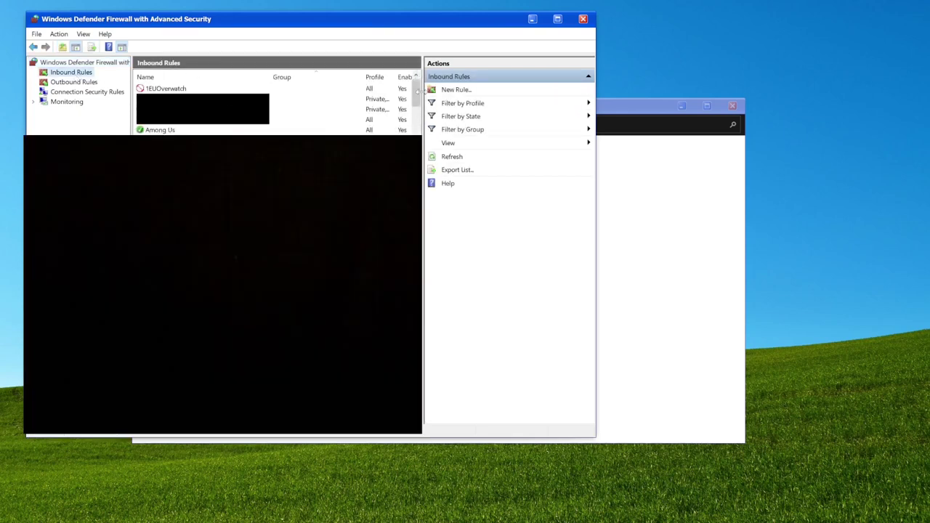
{"action": "left_click", "coordinate": [455, 92]}
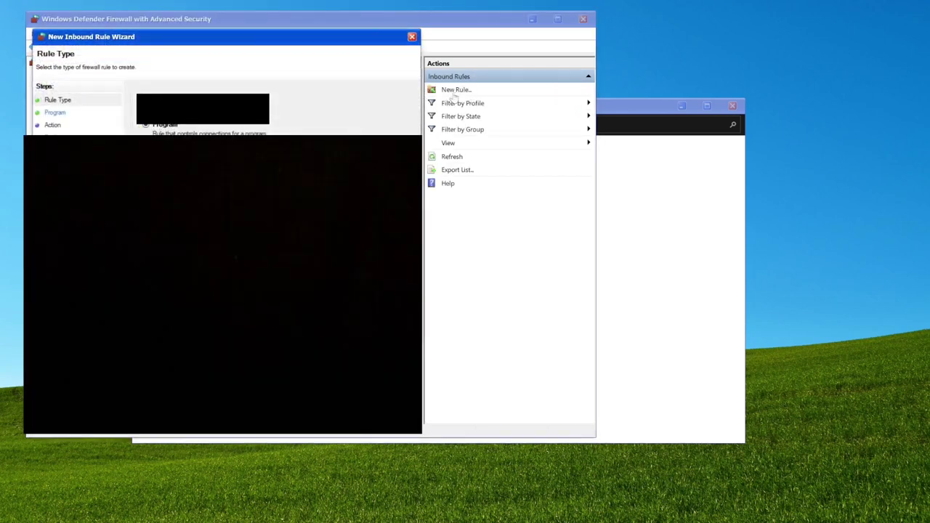
{"action": "left_click", "coordinate": [335, 327]}
{"action": "left_click", "coordinate": [184, 158]}
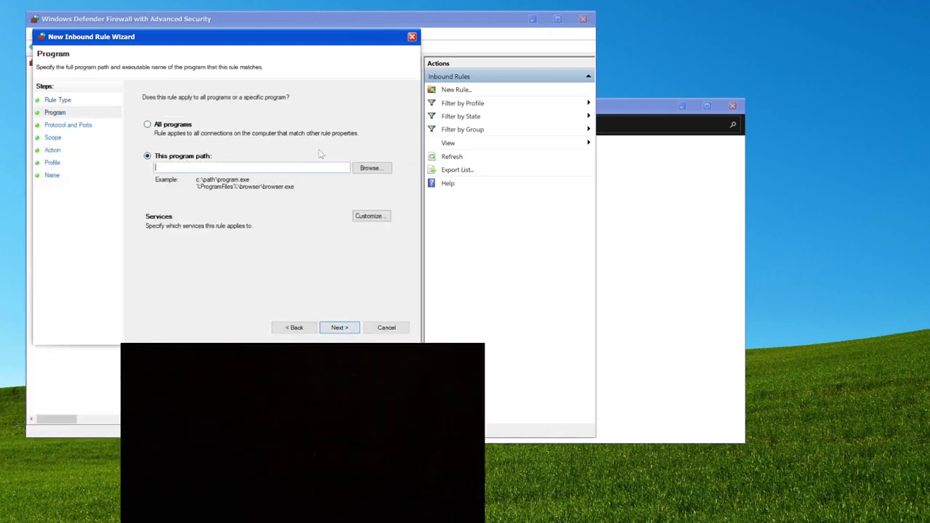
Set the rule's program to Overwatch.exe from C:\Program Files (x86)\Overwatch\_retail_
{"action": "left_click", "coordinate": [384, 169]}
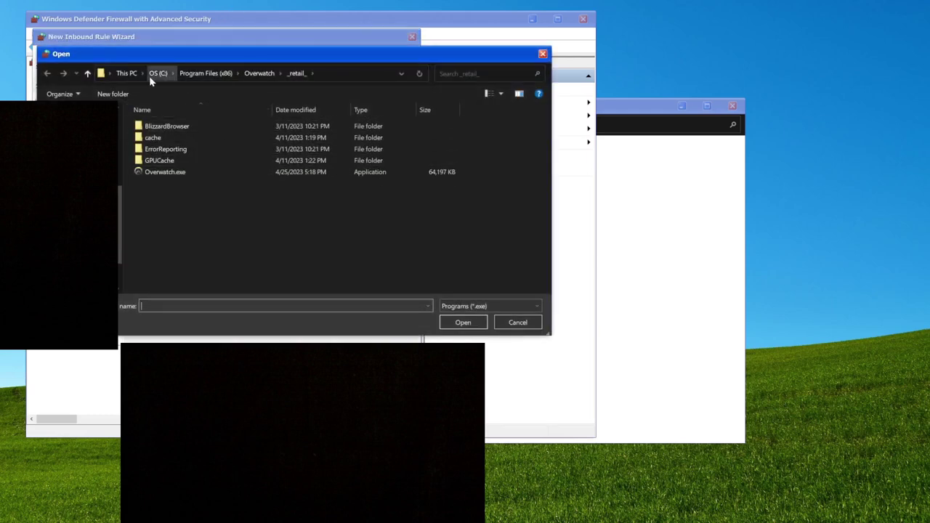
{"action": "left_click", "coordinate": [127, 73]}
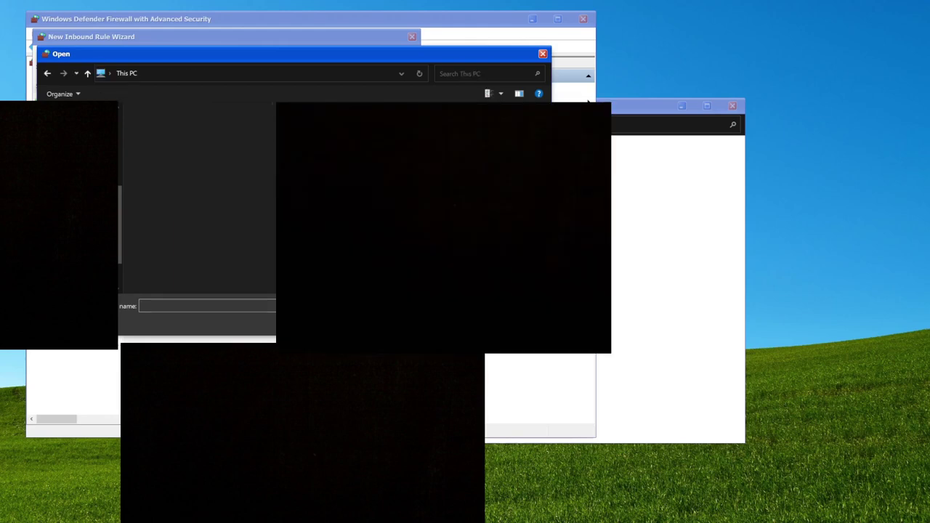
{"action": "double_click", "coordinate": [202, 239]}
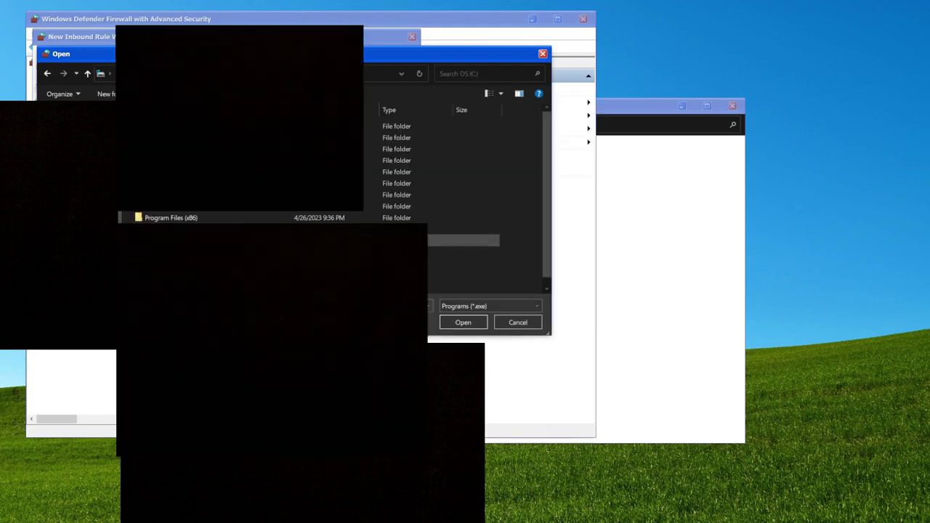
{"action": "double_click", "coordinate": [208, 216]}
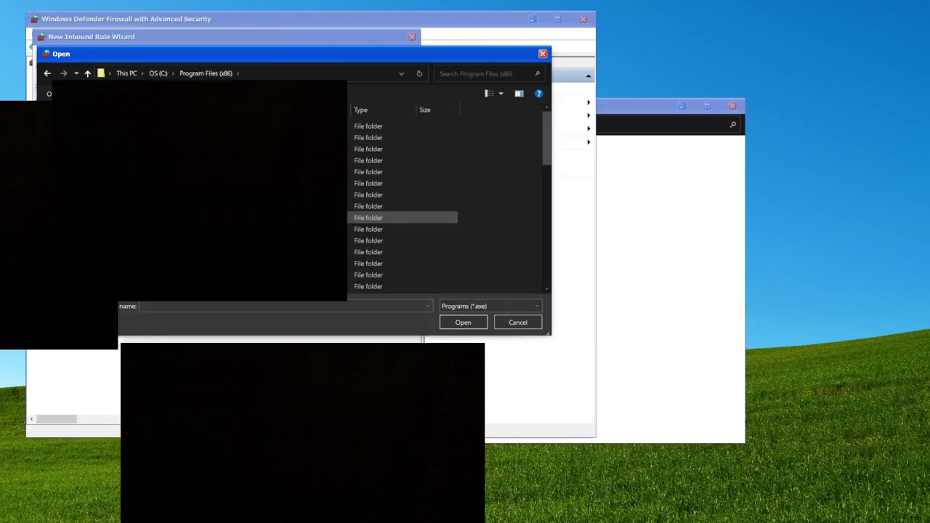
{"action": "scroll", "coordinate": [403, 254], "scroll_direction": "down", "scroll_amount": 5}
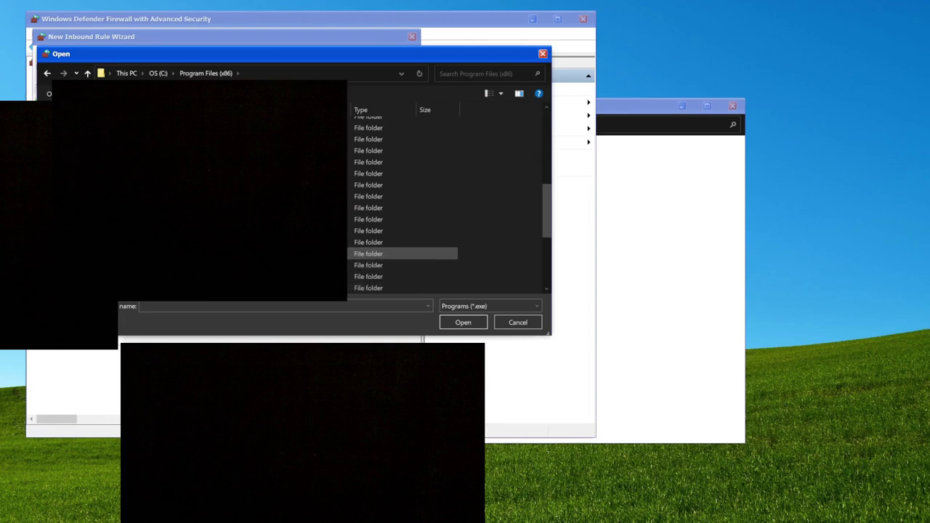
{"action": "double_click", "coordinate": [228, 277]}
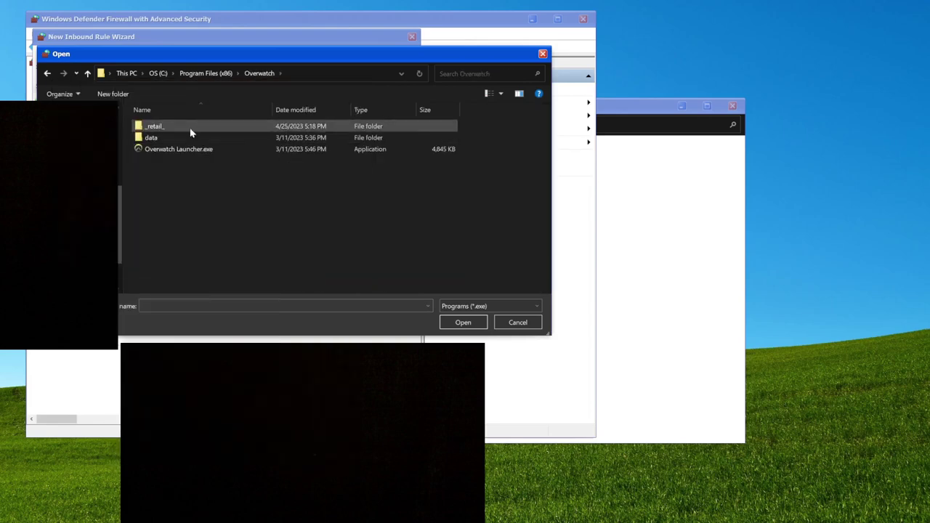
{"action": "left_click", "coordinate": [172, 150]}
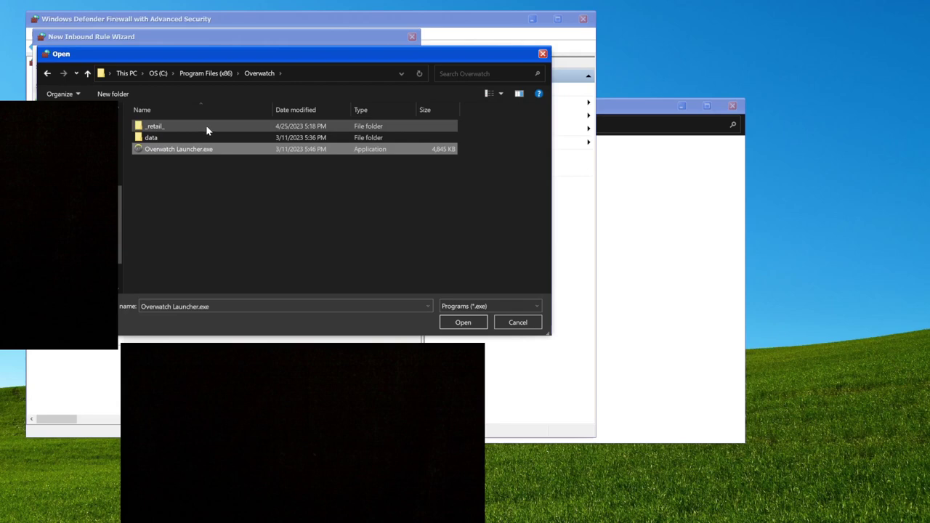
{"action": "double_click", "coordinate": [209, 127]}
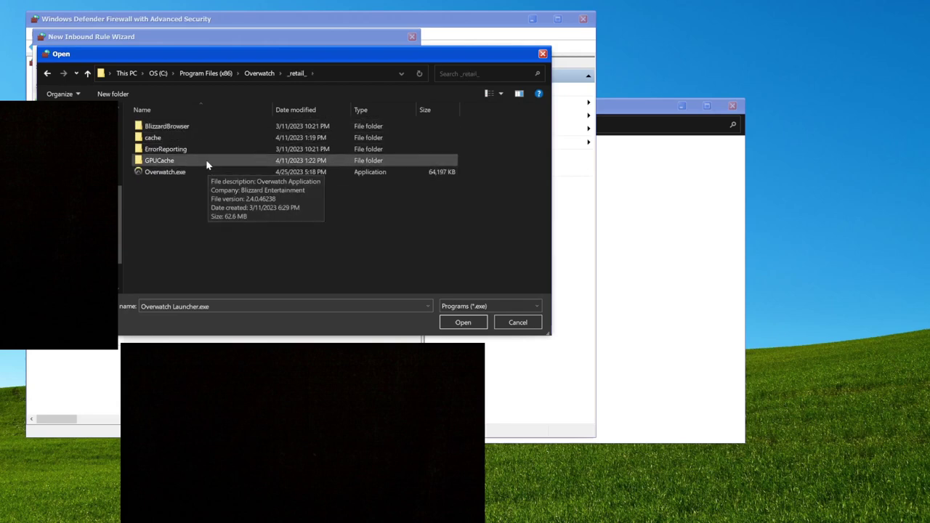
{"action": "left_click", "coordinate": [204, 172]}
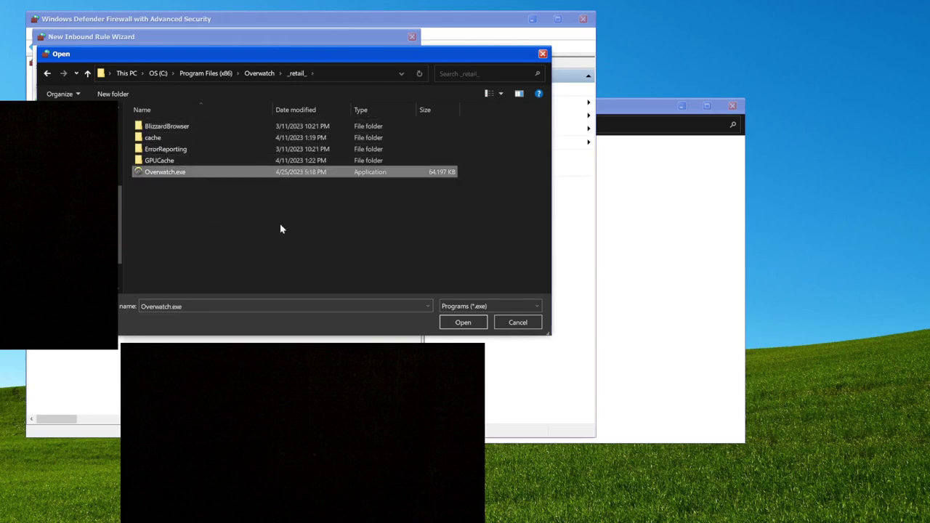
{"action": "left_click", "coordinate": [464, 325]}
{"action": "left_click", "coordinate": [340, 327]}
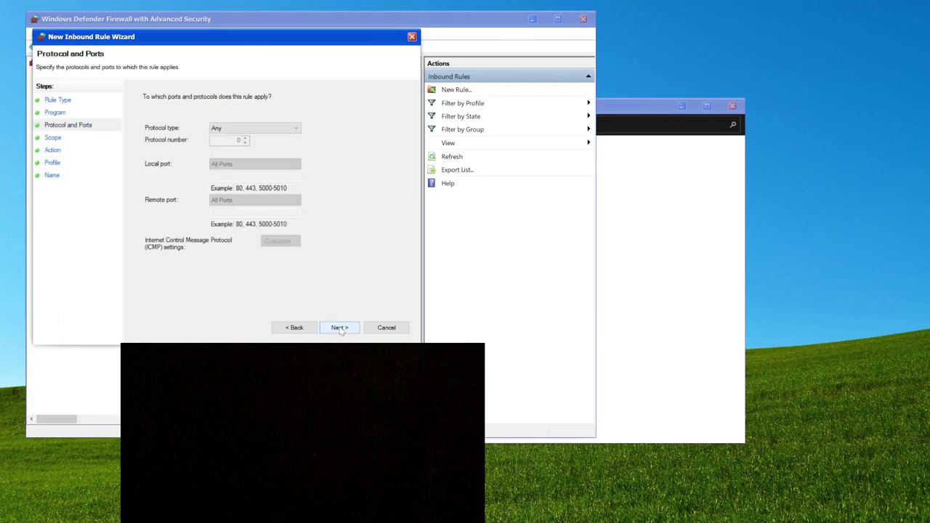
Keep the default protocol and ports, and limit the remote scope to the IP range 5.42.184.0 to 5.42.191.255
{"action": "left_click", "coordinate": [339, 328]}
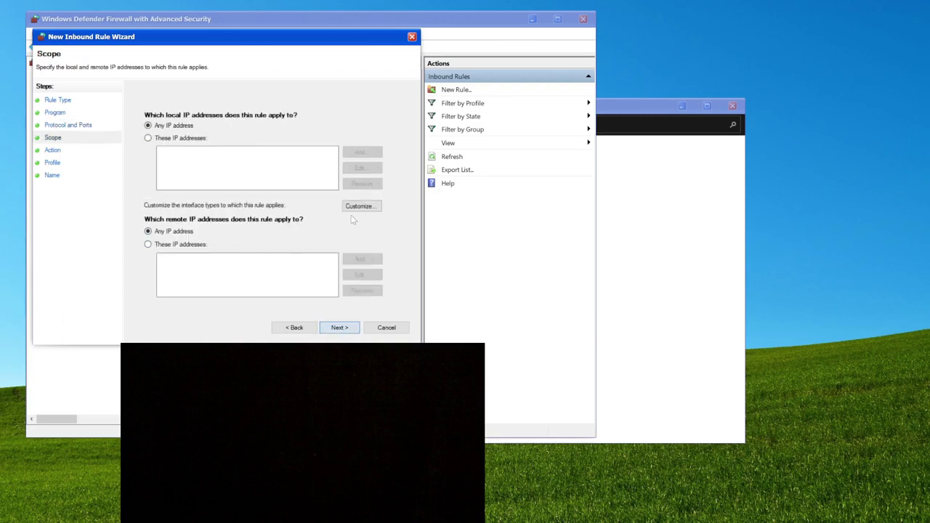
{"action": "left_click", "coordinate": [172, 246]}
{"action": "left_click", "coordinate": [360, 260]}
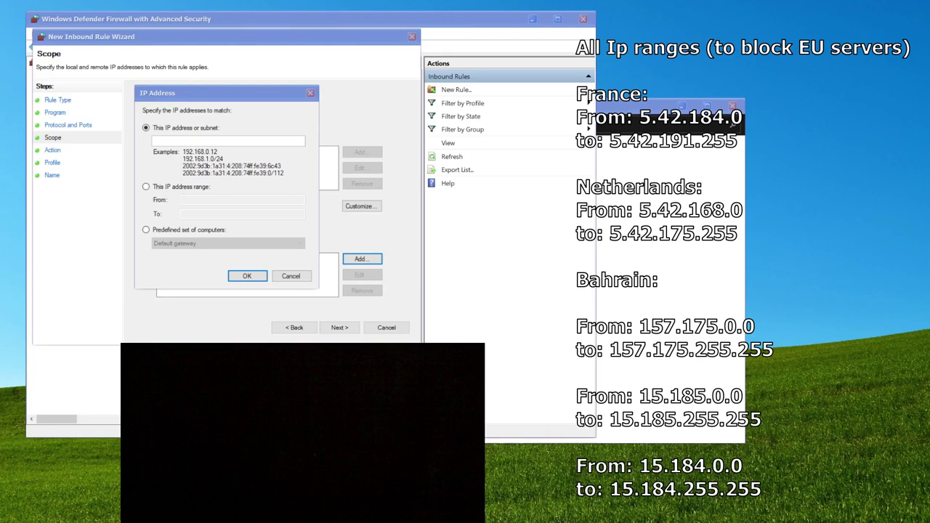
{"action": "left_click", "coordinate": [191, 189]}
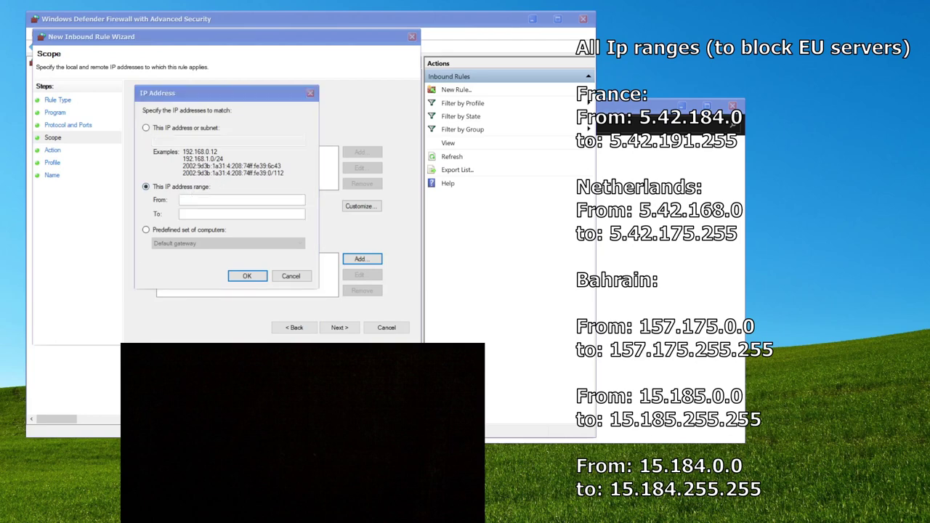
{"action": "left_click", "coordinate": [256, 200]}
{"action": "type", "text": "5.42.184.0"}
{"action": "left_click", "coordinate": [218, 214]}
{"action": "type", "text": "5.42.191.255"}
{"action": "left_click", "coordinate": [247, 277]}
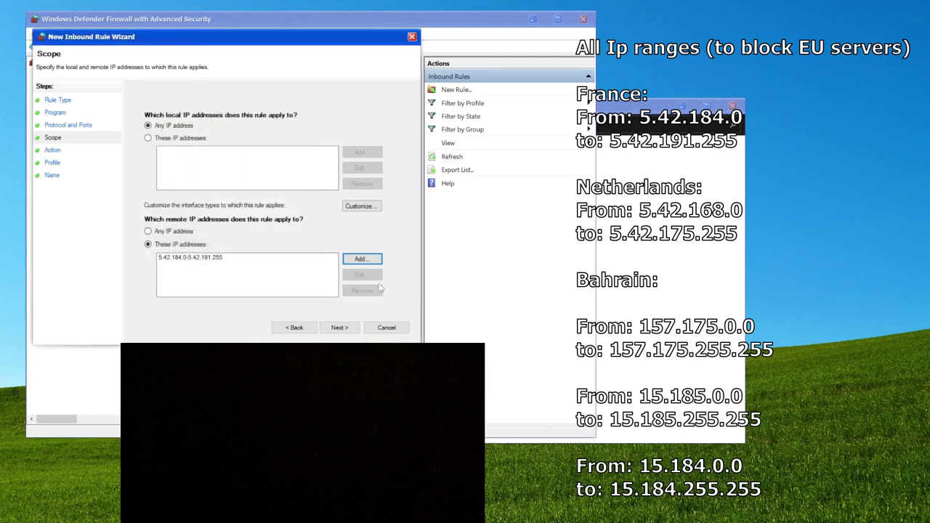
Add the remote IP address range 5.42.168.0 to 5.42.175.255 to the rule's scope
{"action": "left_click", "coordinate": [360, 260]}
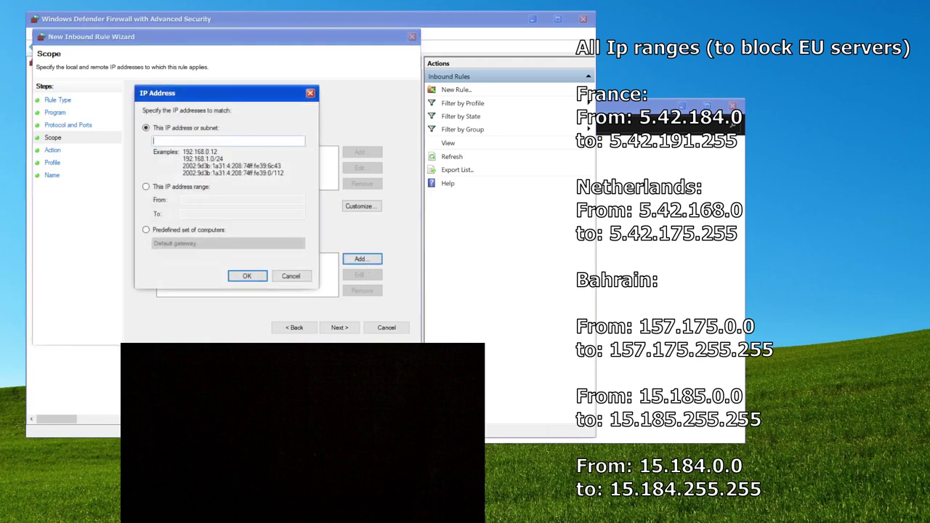
{"action": "left_click", "coordinate": [195, 187]}
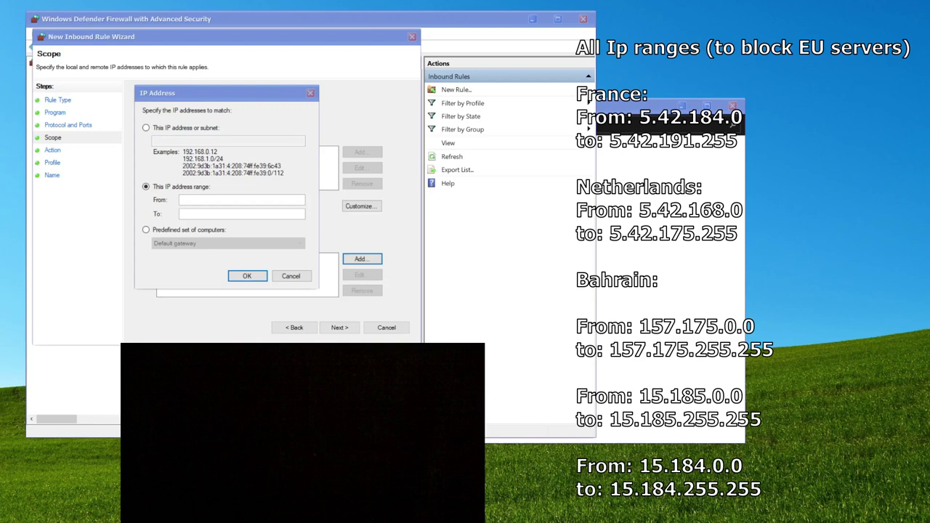
{"action": "left_click", "coordinate": [217, 199]}
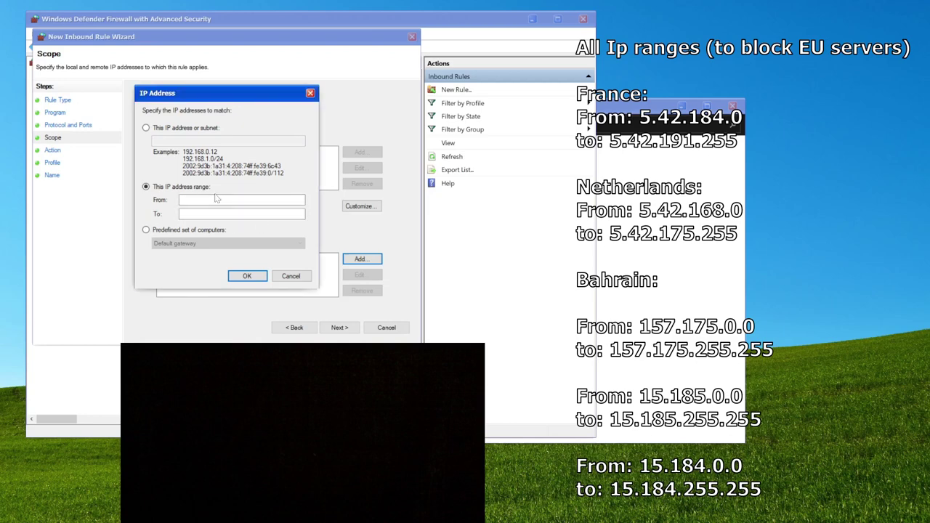
{"action": "type", "text": "5.42.168.0"}
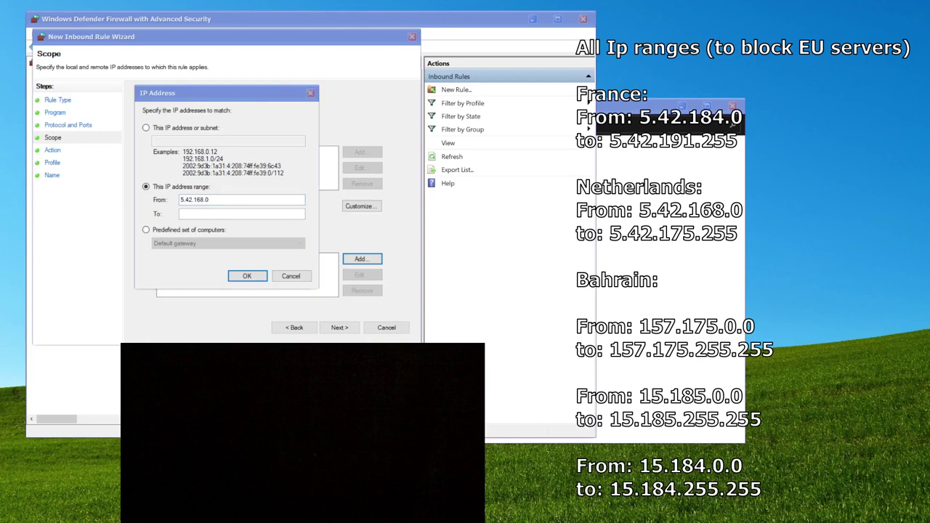
{"action": "left_click", "coordinate": [240, 213]}
{"action": "type", "text": "5.42.175.255"}
{"action": "left_click", "coordinate": [247, 276]}
Add the remote IP address range 157.175.0.0 to 157.175.255.255 to the rule's scope
{"action": "left_click", "coordinate": [362, 259]}
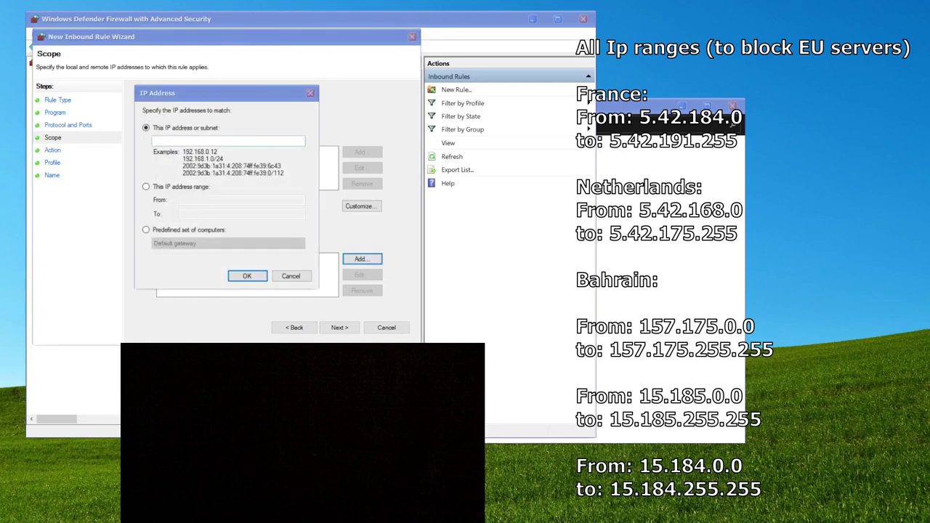
{"action": "left_click", "coordinate": [170, 186]}
{"action": "left_click", "coordinate": [205, 200]}
{"action": "type", "text": "157.175.0.0"}
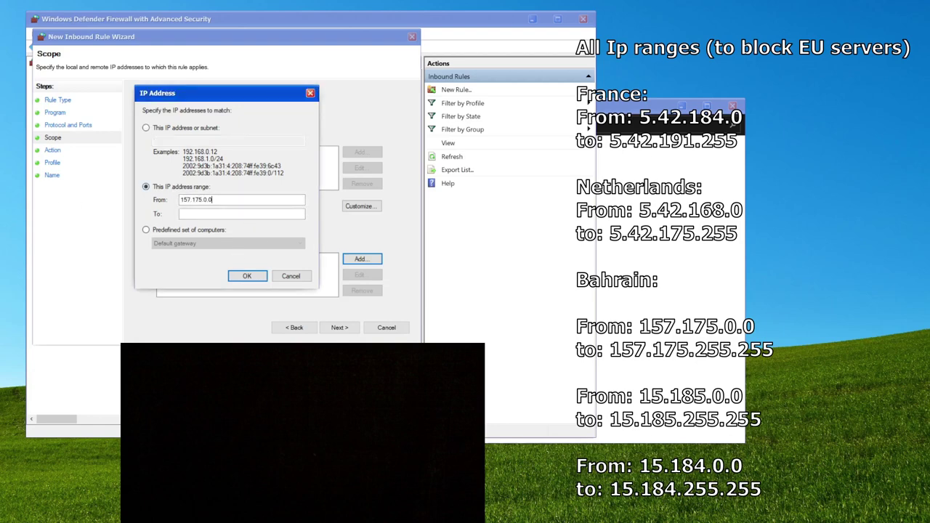
{"action": "left_click", "coordinate": [202, 212]}
{"action": "type", "text": "157.175.255.255"}
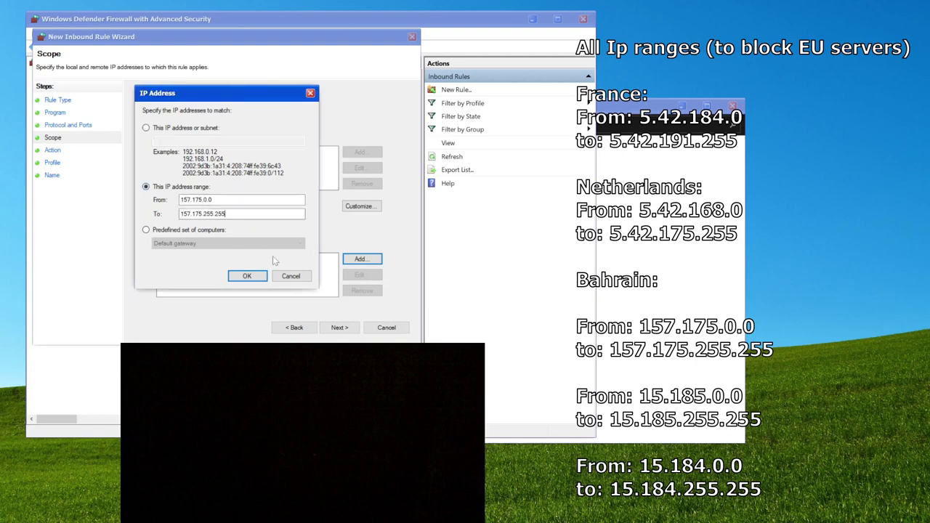
{"action": "left_click", "coordinate": [254, 274]}
Add the remote IP address range 15.185.0.0 to 15.185.255.255 to the rule's scope
{"action": "left_click", "coordinate": [361, 261]}
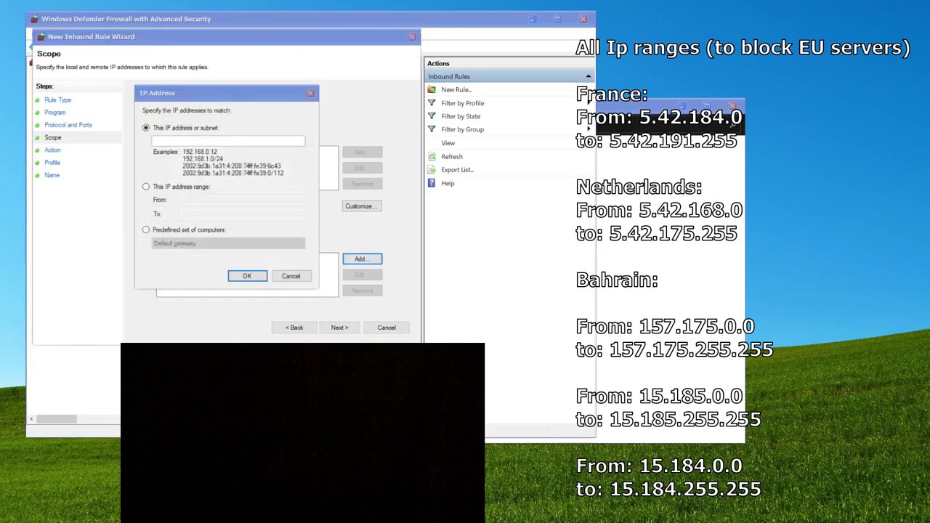
{"action": "left_click", "coordinate": [171, 186]}
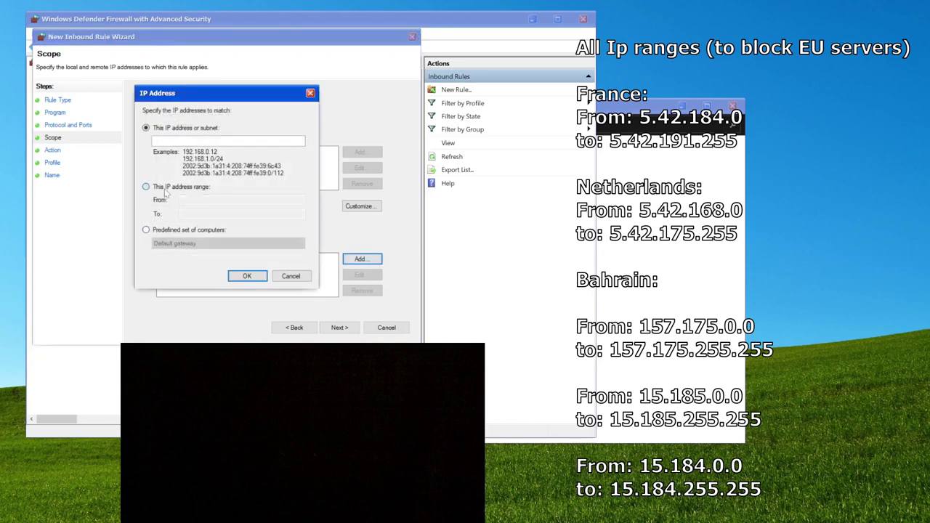
{"action": "type", "text": "15.185.0.0"}
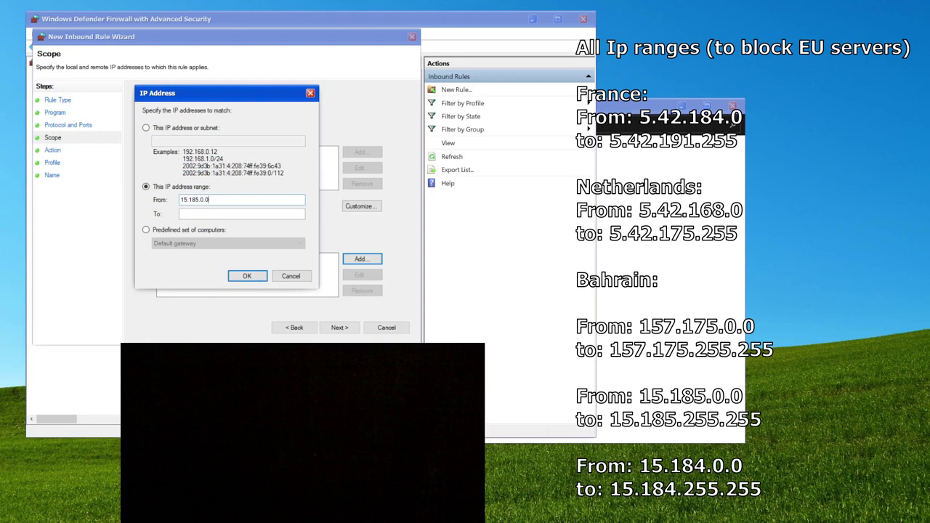
{"action": "key", "text": "alt+Tab"}
{"action": "left_click", "coordinate": [246, 213]}
{"action": "type", "text": "5.185.255.255"}
{"action": "left_click", "coordinate": [247, 276]}
{"action": "left_click", "coordinate": [525, 349]}
{"action": "left_click", "coordinate": [240, 218]}
{"action": "key", "text": "Home"}
{"action": "type", "text": "1"}
{"action": "left_click", "coordinate": [255, 276]}
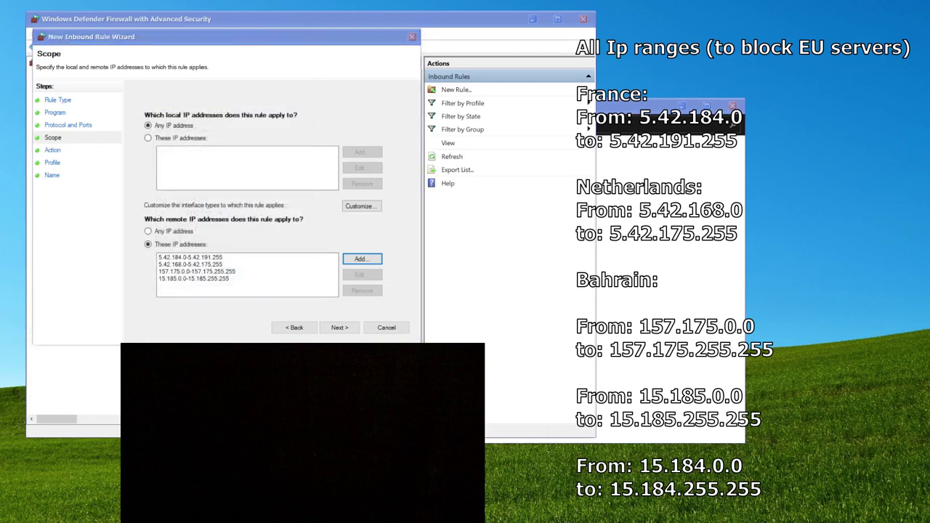
Add the remote IP address range 15.184.0.0 to 15.184.255.255 to the rule's scope
{"action": "left_click", "coordinate": [362, 259]}
{"action": "left_click", "coordinate": [176, 187]}
{"action": "left_click", "coordinate": [215, 199]}
{"action": "type", "text": "15.184.0.0"}
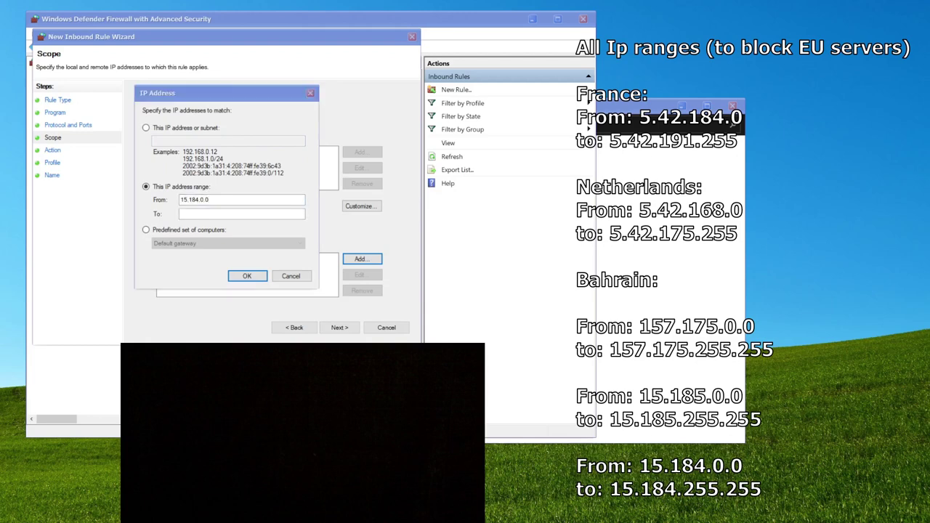
{"action": "left_click", "coordinate": [208, 214]}
{"action": "type", "text": "15.184.255.255"}
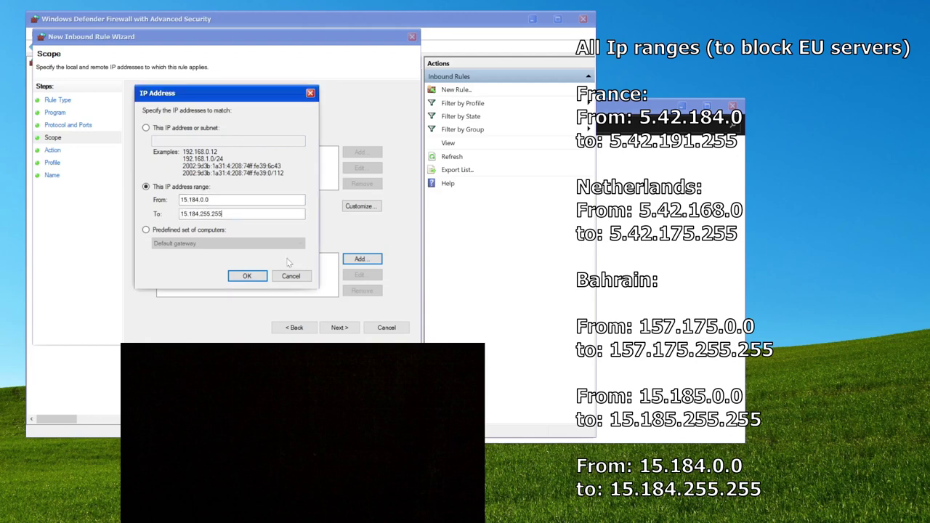
{"action": "left_click", "coordinate": [247, 276]}
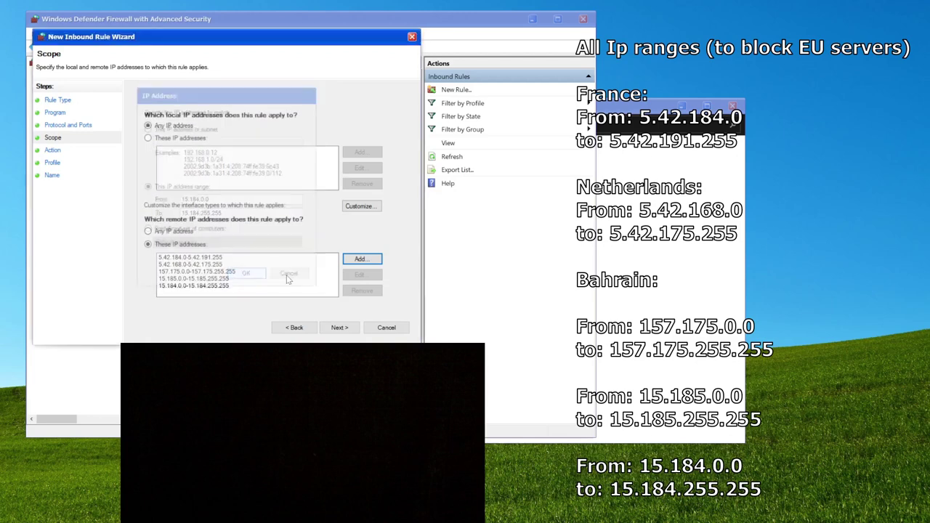
Set the rule's action to block the connection and keep it applied to the Domain, Private and Public profiles
{"action": "left_click", "coordinate": [338, 329]}
{"action": "left_click", "coordinate": [173, 203]}
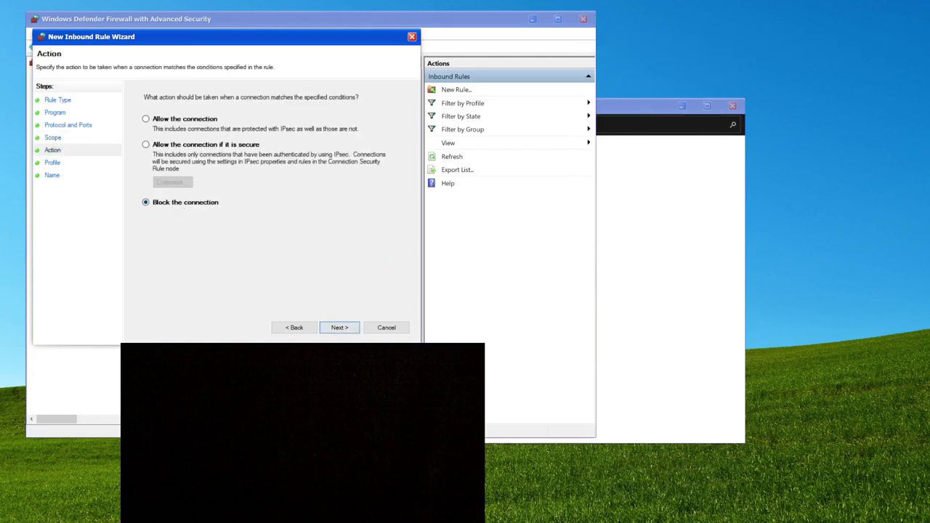
{"action": "left_click", "coordinate": [338, 331]}
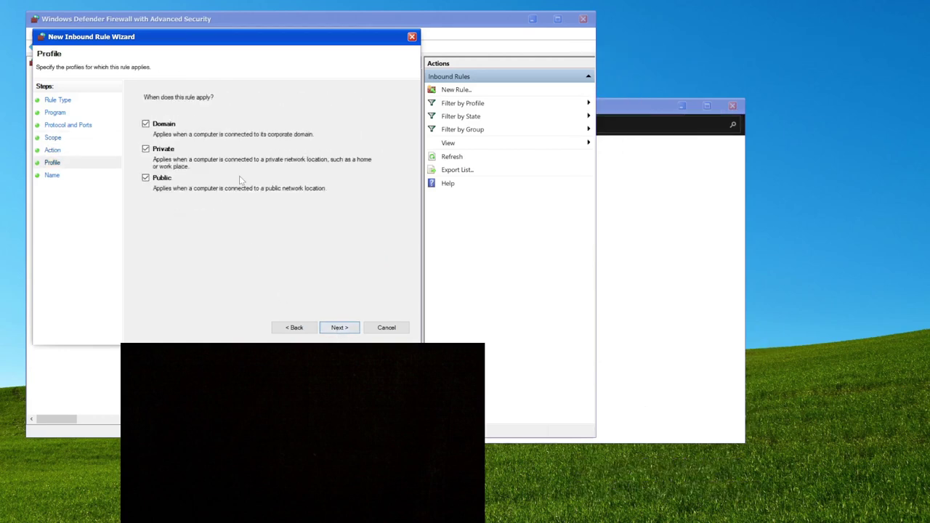
{"action": "left_click", "coordinate": [339, 328]}
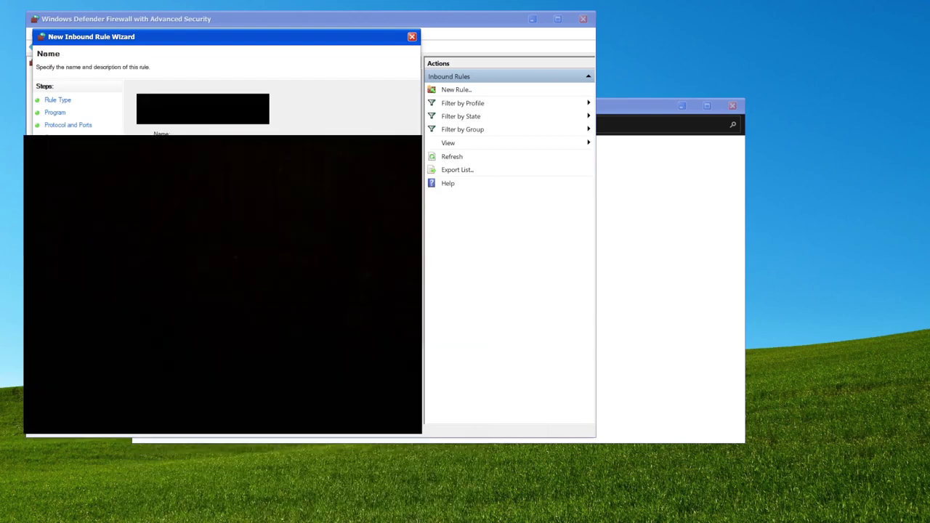
Name the new inbound rule 1Amongus and finish creating it
{"action": "left_click_drag", "start_coordinate": [197, 37], "coordinate": [632, 68]}
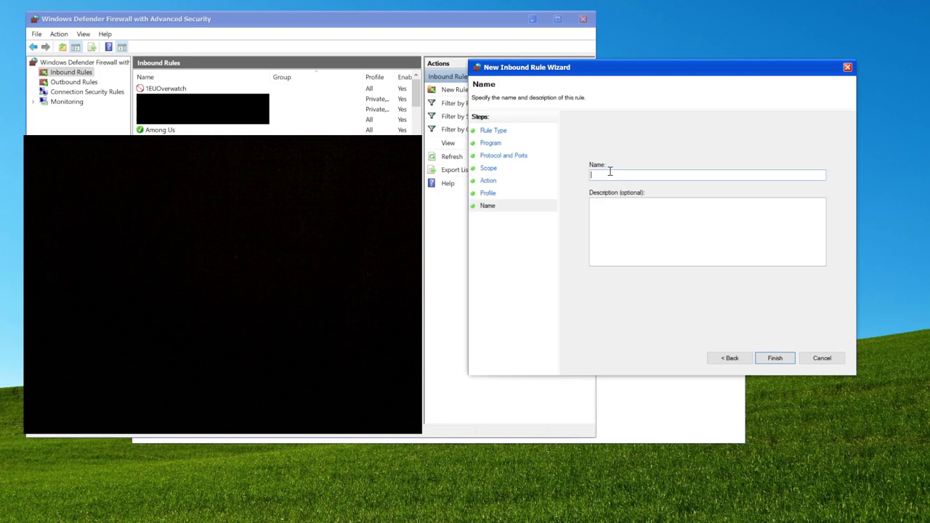
{"action": "type", "text": "1Amongus"}
{"action": "left_click", "coordinate": [776, 357]}
Disable the 1Amongus inbound rule and enable it again
{"action": "left_click", "coordinate": [312, 90]}
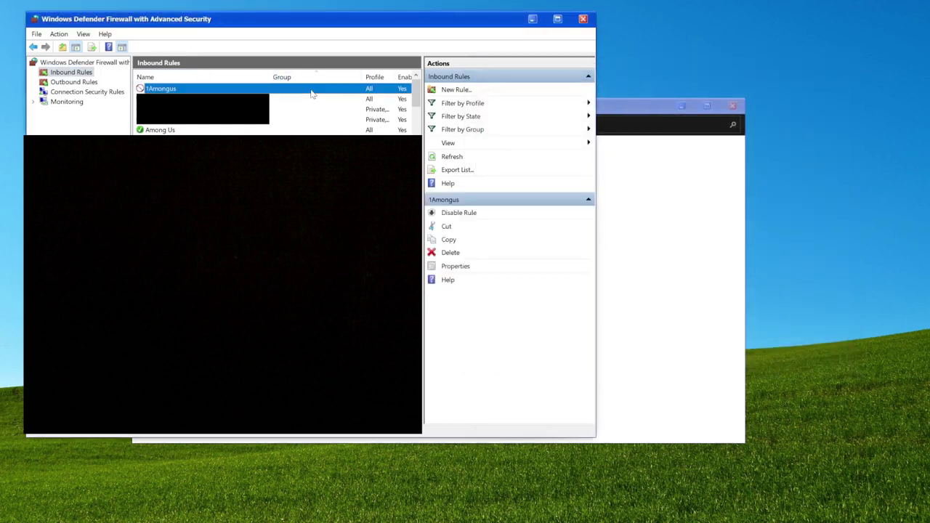
{"action": "left_click", "coordinate": [460, 213]}
{"action": "left_click", "coordinate": [459, 213]}
Delete the 1Amongus rule from the inbound rules and confirm the deletion
{"action": "right_click", "coordinate": [230, 90]}
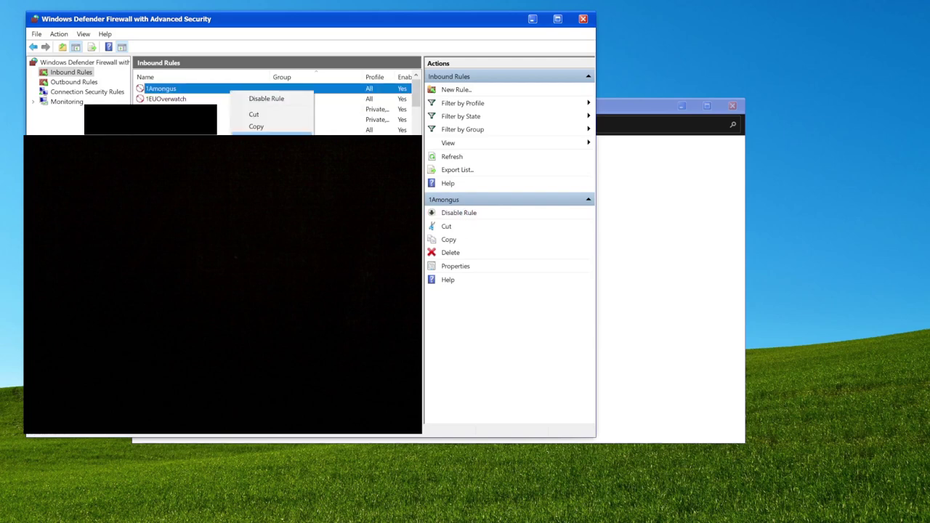
{"action": "left_click", "coordinate": [261, 140]}
{"action": "left_click", "coordinate": [482, 349]}
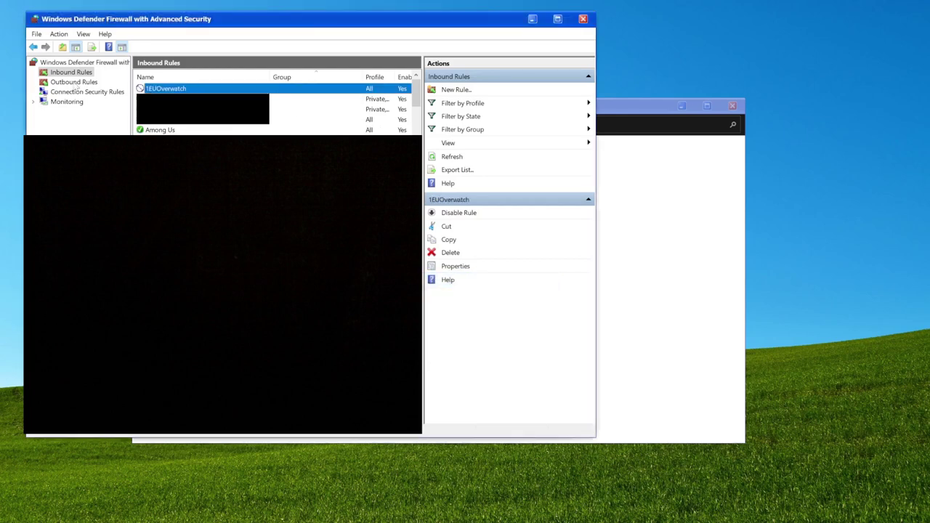
Display the outbound rules and close the firewall window
{"action": "left_click", "coordinate": [73, 83]}
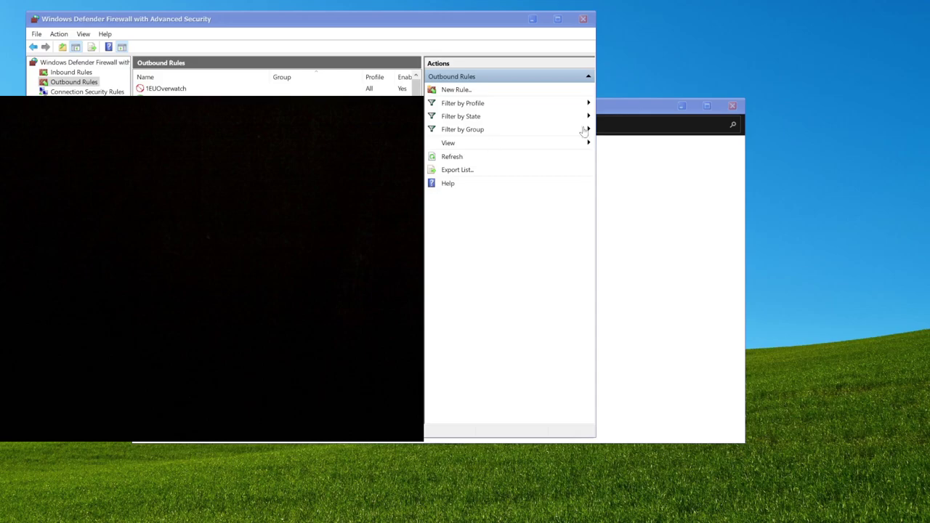
{"action": "left_click", "coordinate": [583, 19]}
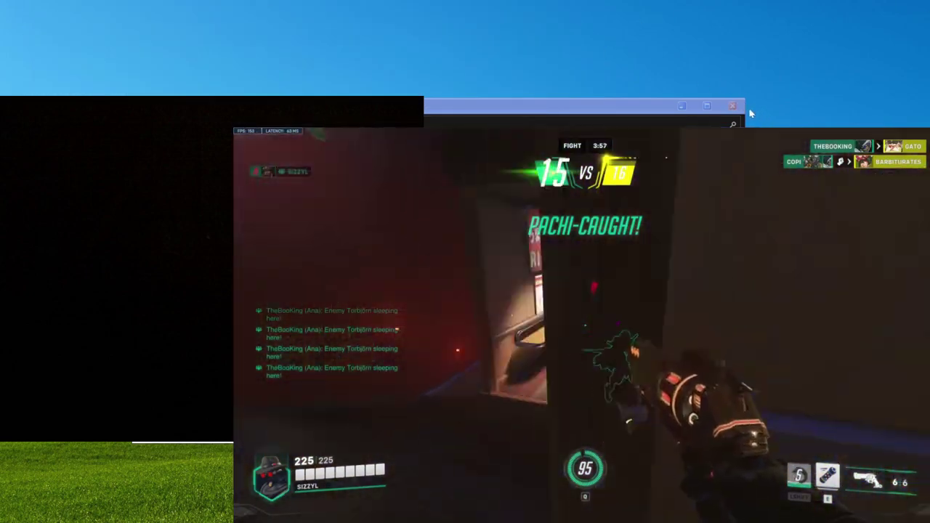